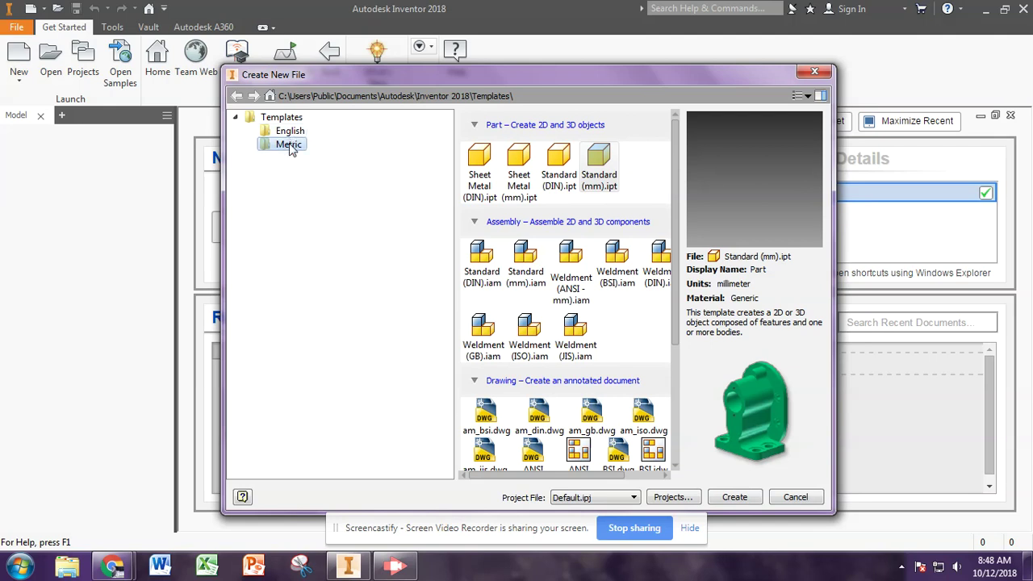
Create a new part from the metric Standard (mm).ipt template
left_click(292, 150)
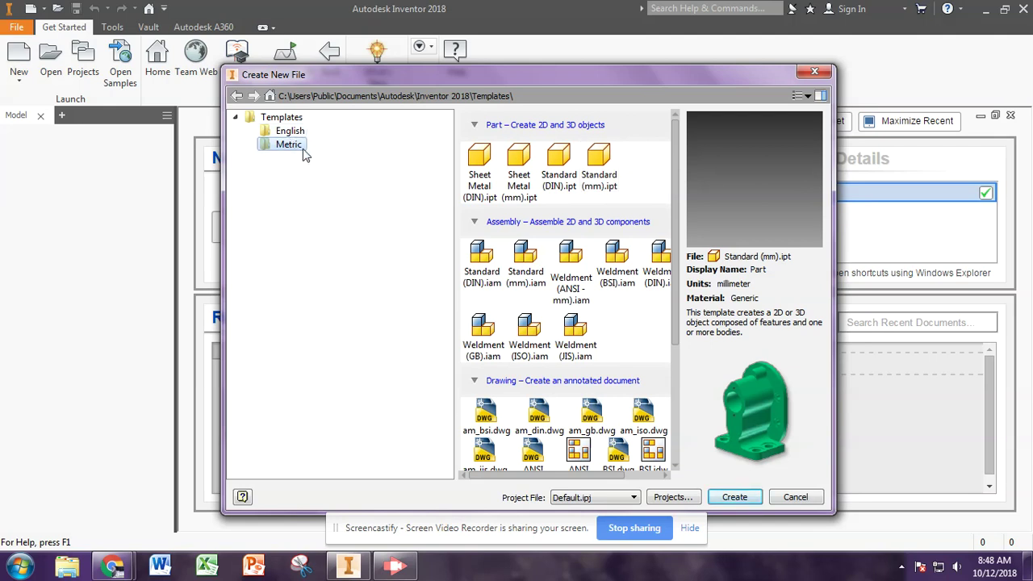
left_click(607, 186)
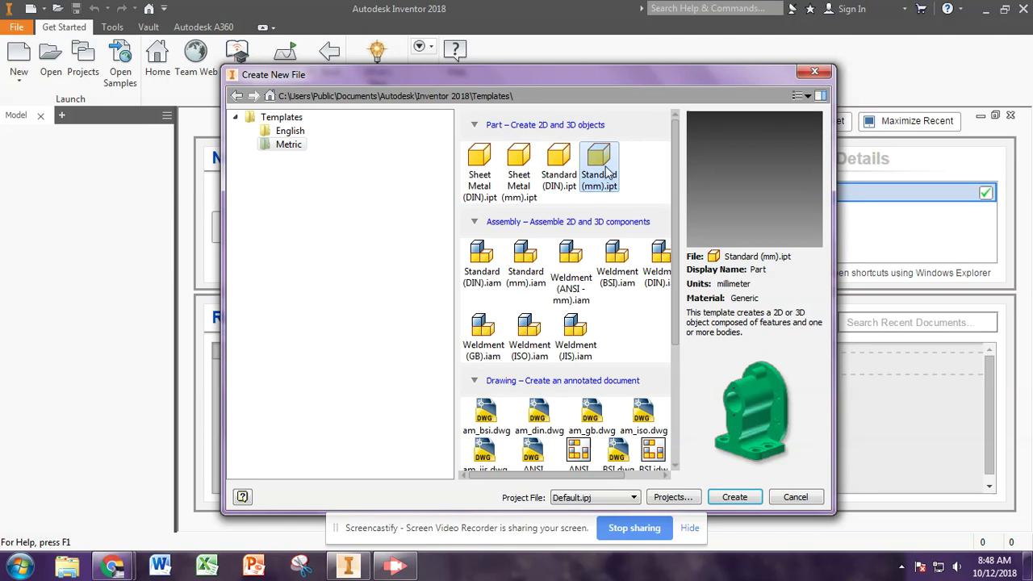
double_click(605, 171)
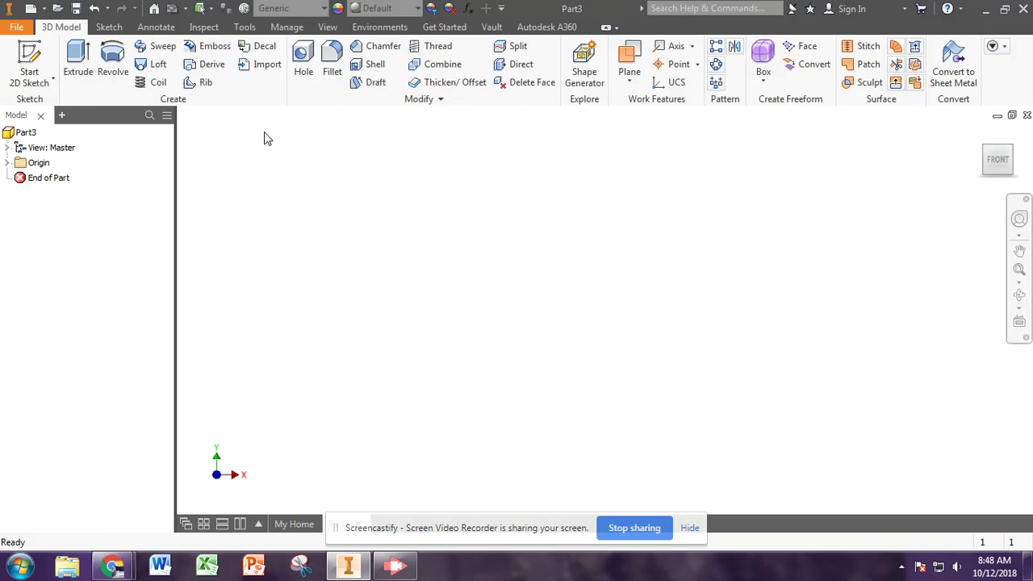
Start a 2D sketch on the vertical front (XY) origin plane
left_click(32, 56)
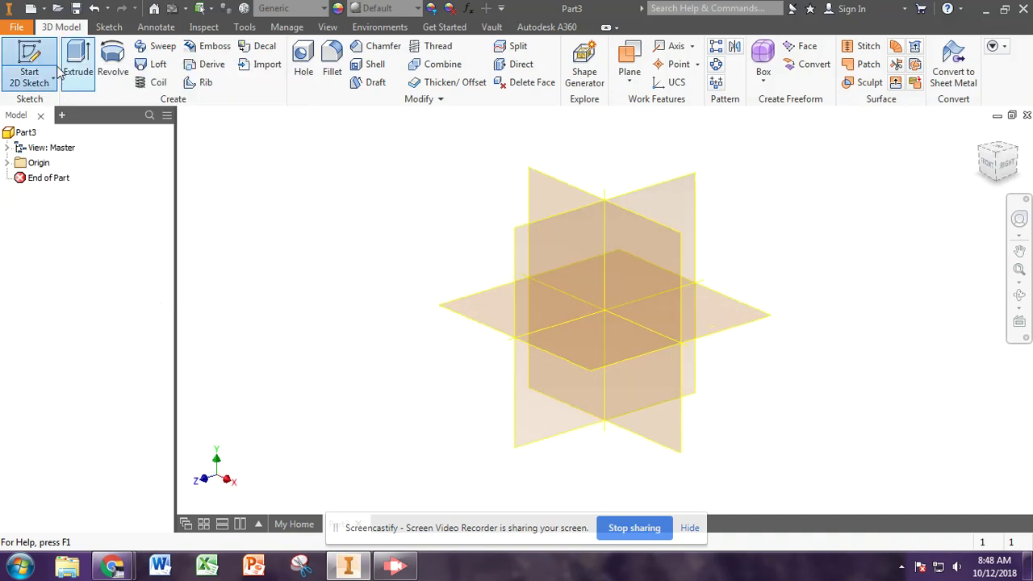
left_click(571, 191)
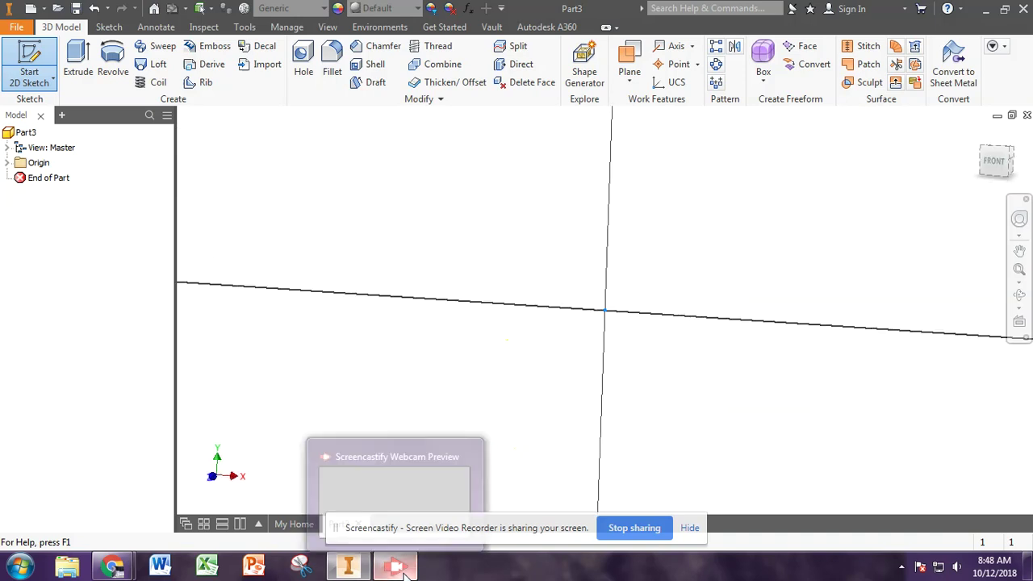
left_click(831, 527)
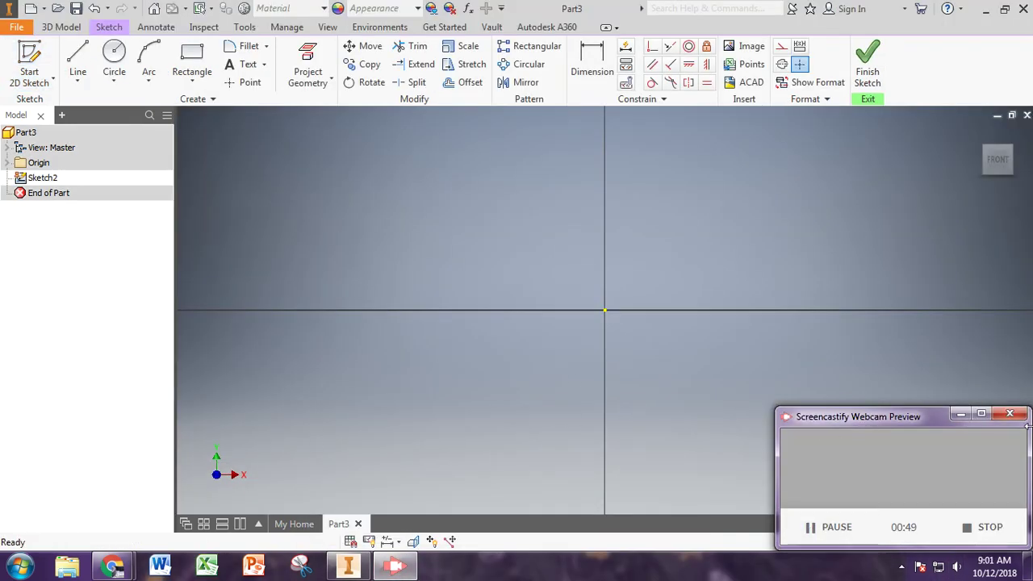
left_click(962, 415)
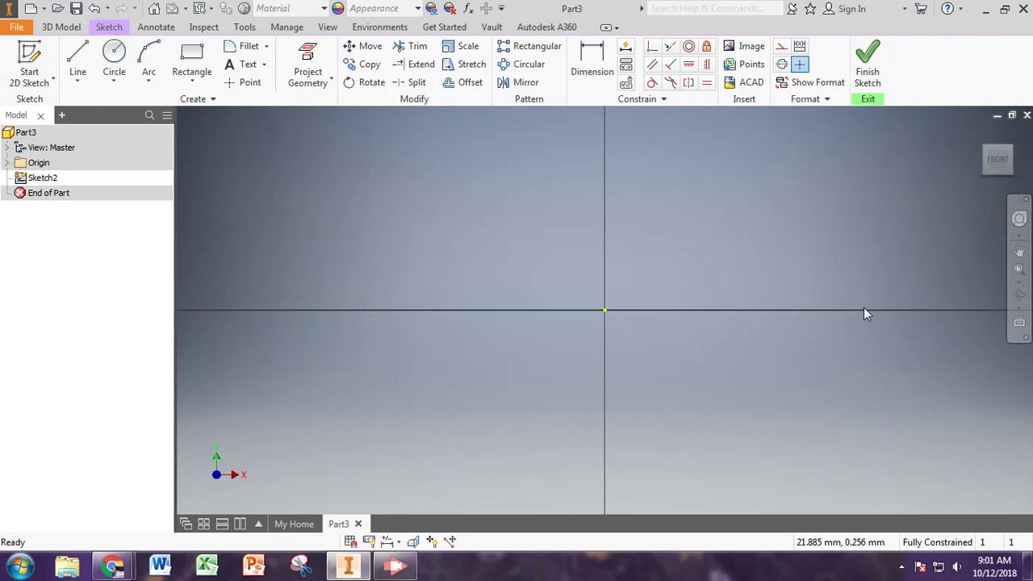
Sketch a horizontal line about 45 mm long from the origin, followed by a perpendicular line about 26 mm upward from its end
left_click(76, 61)
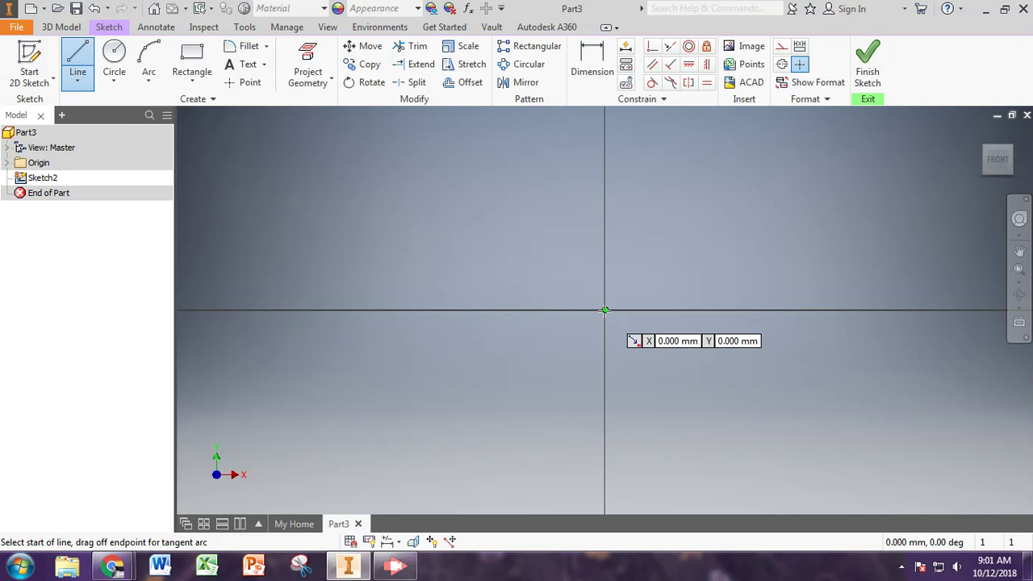
left_click(604, 309)
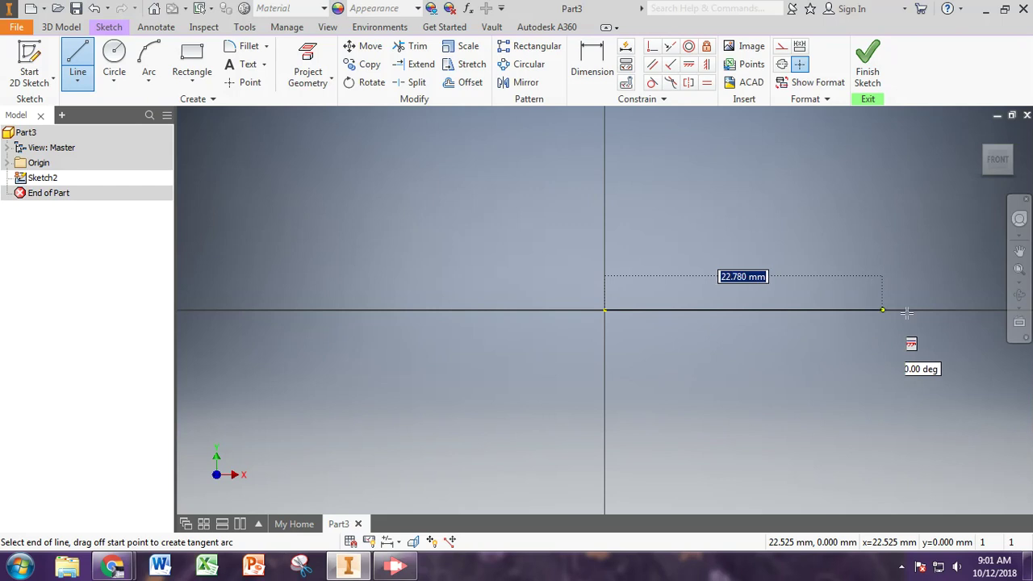
scroll(942, 310, "down", 2)
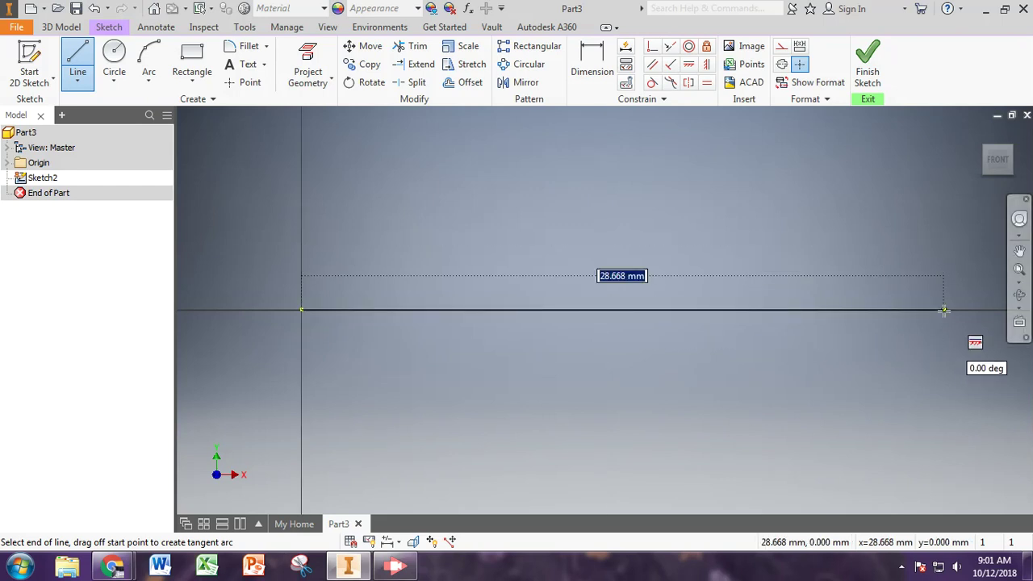
scroll(943, 311, "up", 4)
middle_click_drag(943, 311, 733, 316)
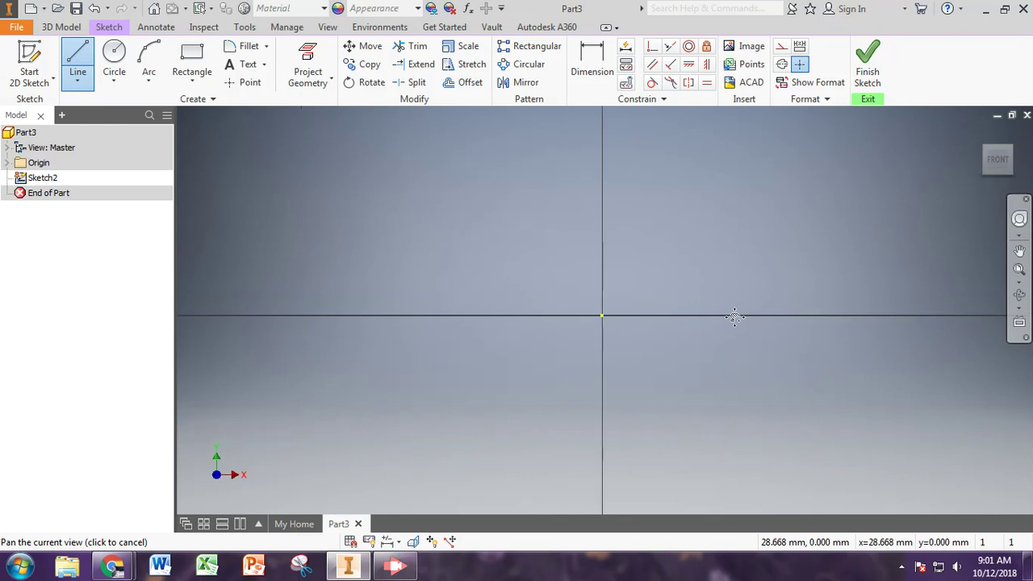
left_click(810, 315)
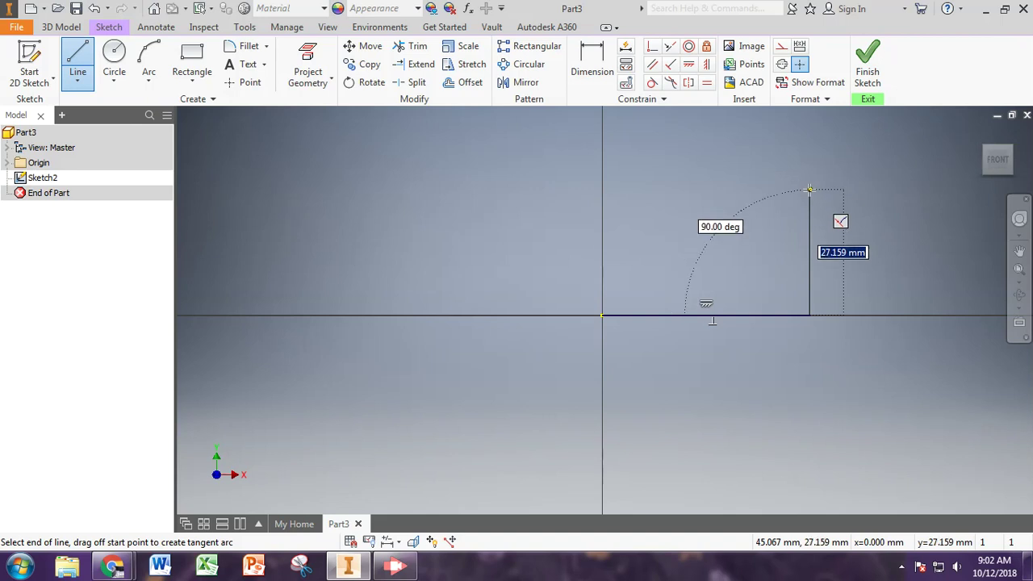
left_click(809, 196)
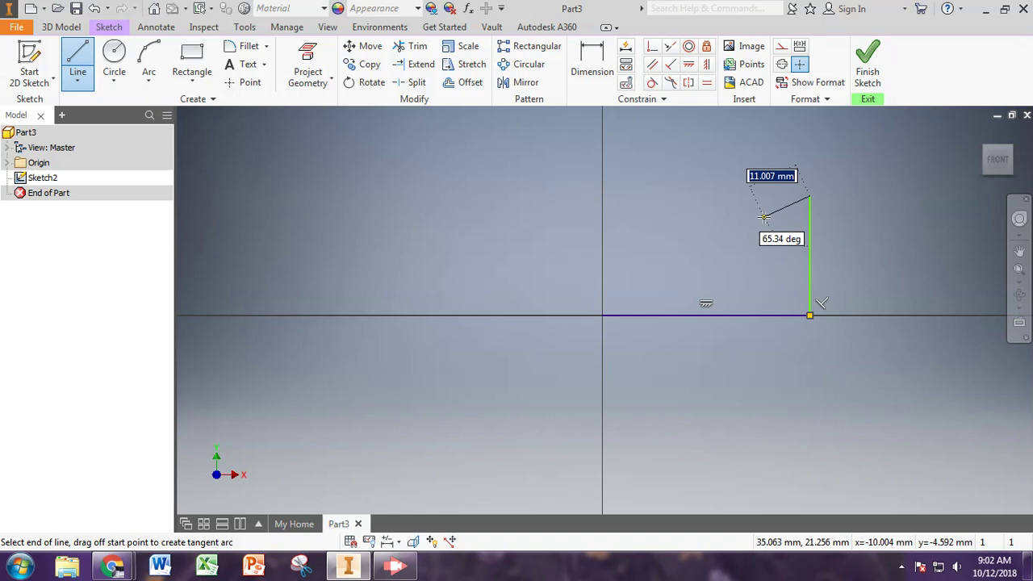
key("Escape")
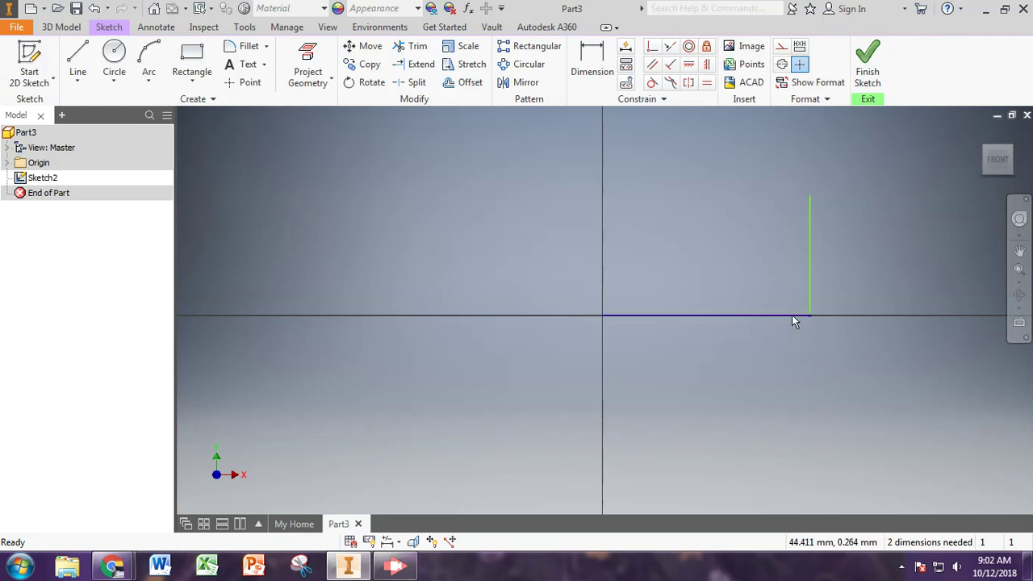
Show all sketch constraints and lengthen the horizontal and vertical lines by moving their free geometry outward
left_click_drag(794, 314, 827, 314)
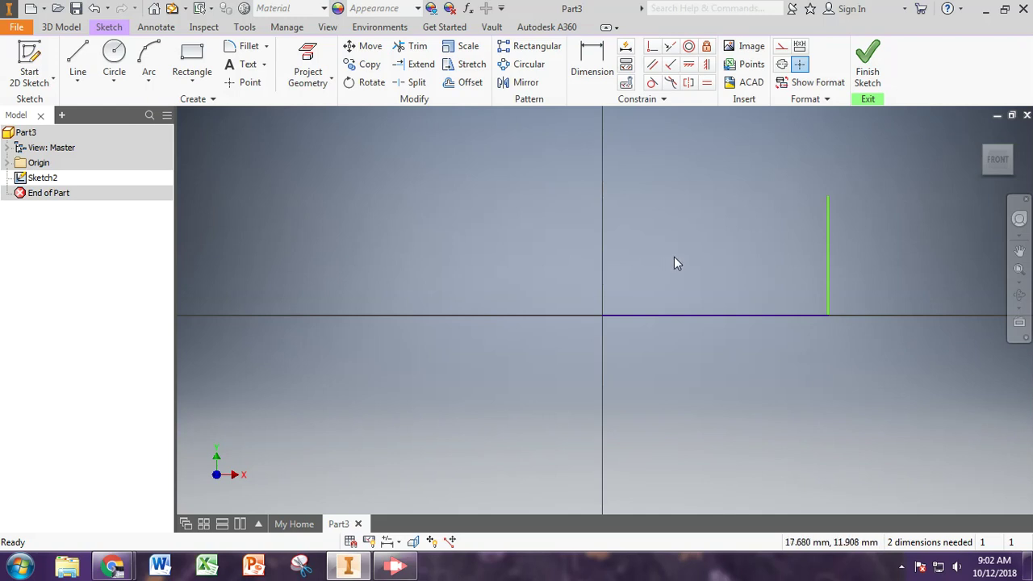
key("F8")
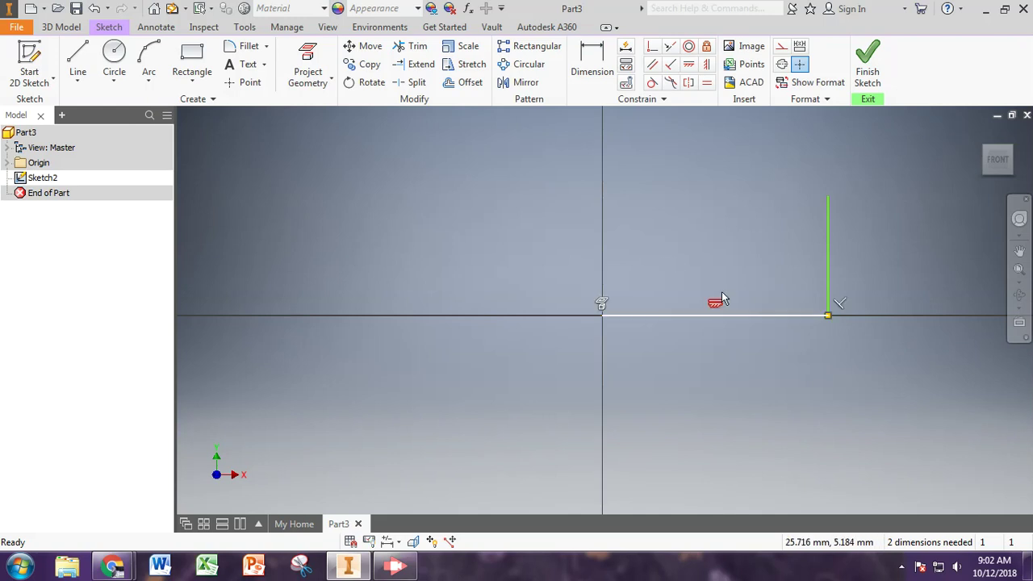
right_click(750, 243)
mouse_move(746, 334)
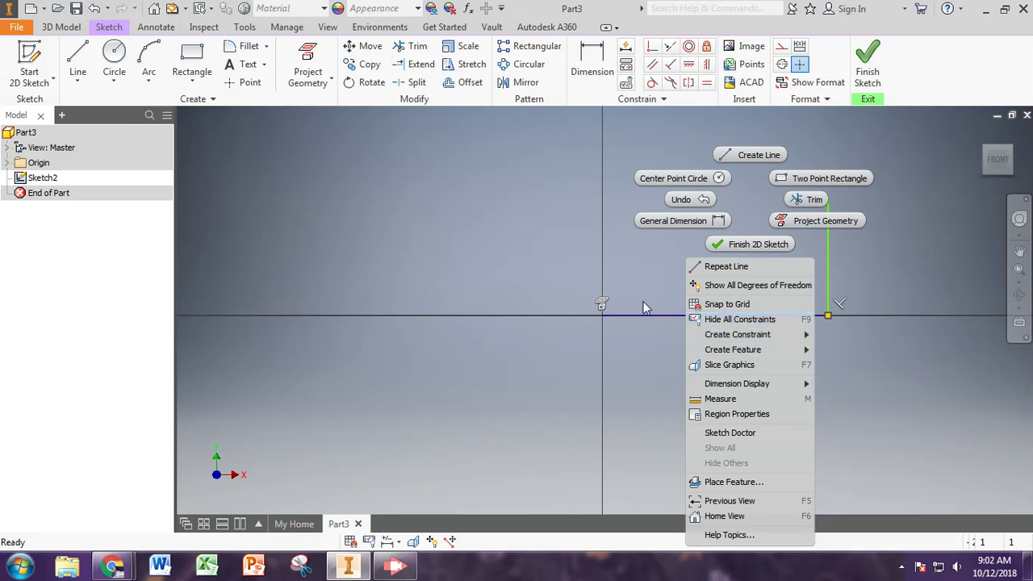
left_click(643, 276)
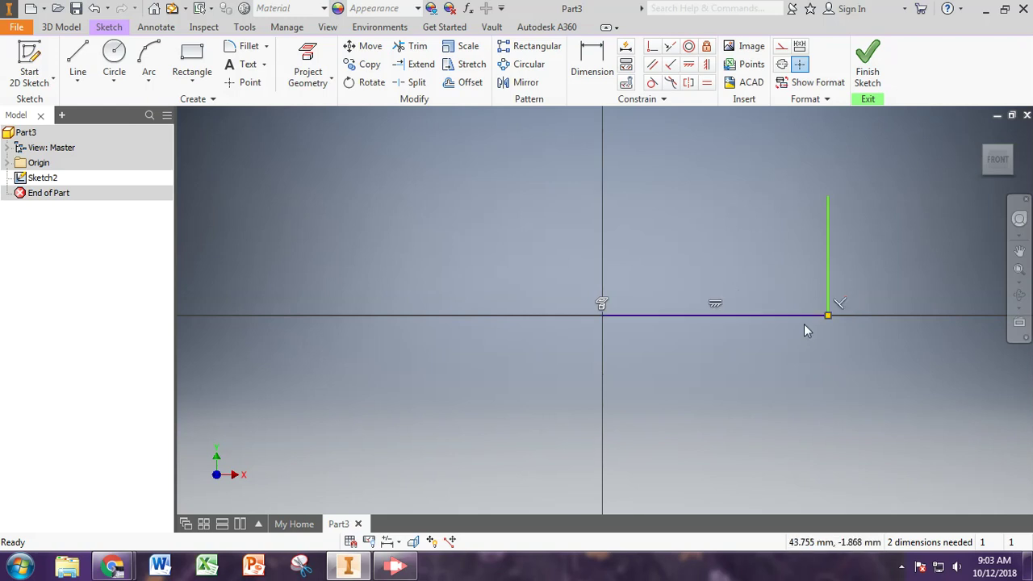
left_click_drag(827, 201, 840, 156)
left_click(758, 312)
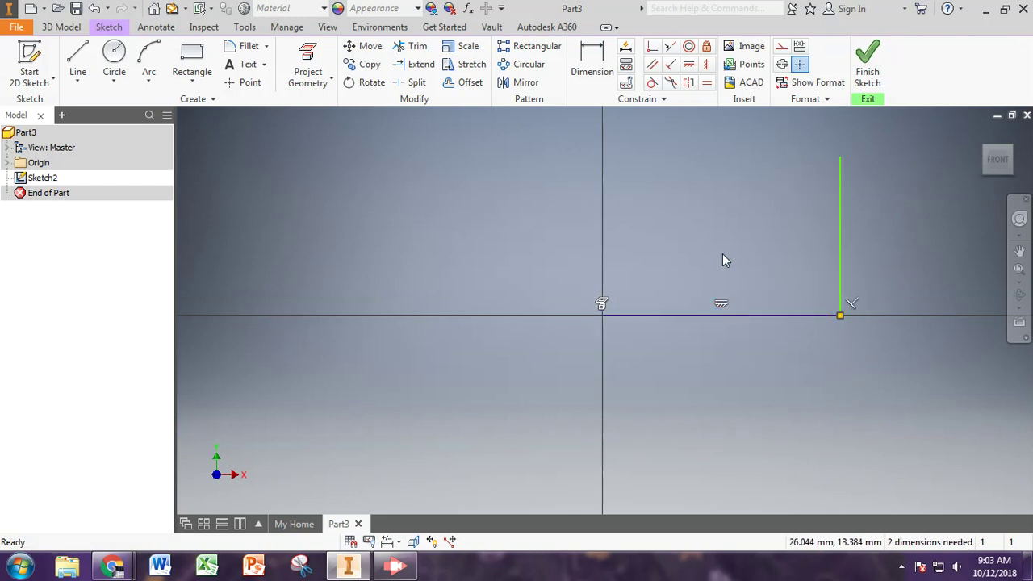
Delete the horizontal constraint from the base line and move the corner shared by both lines below the horizontal axis
right_click(722, 308)
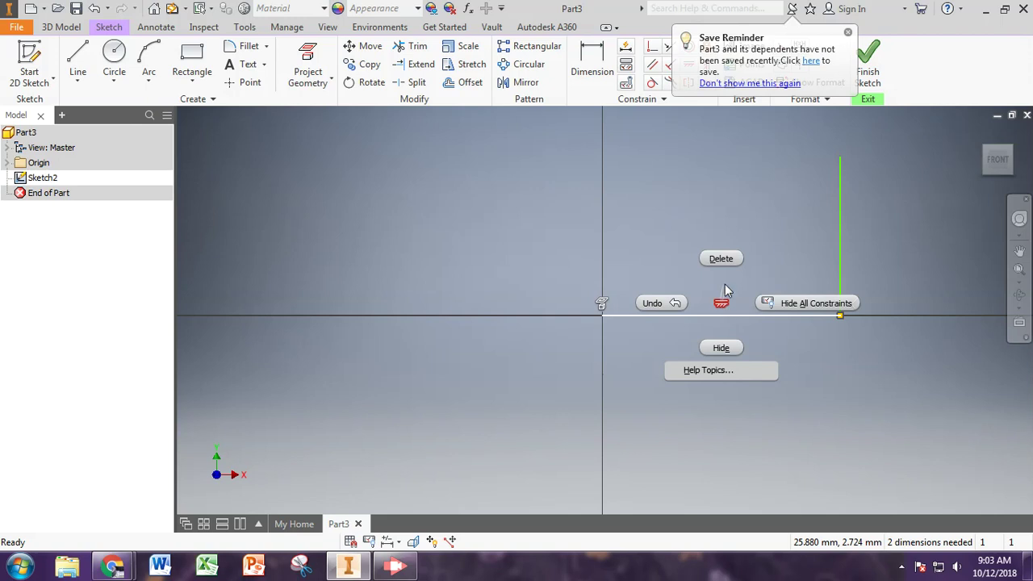
left_click(722, 259)
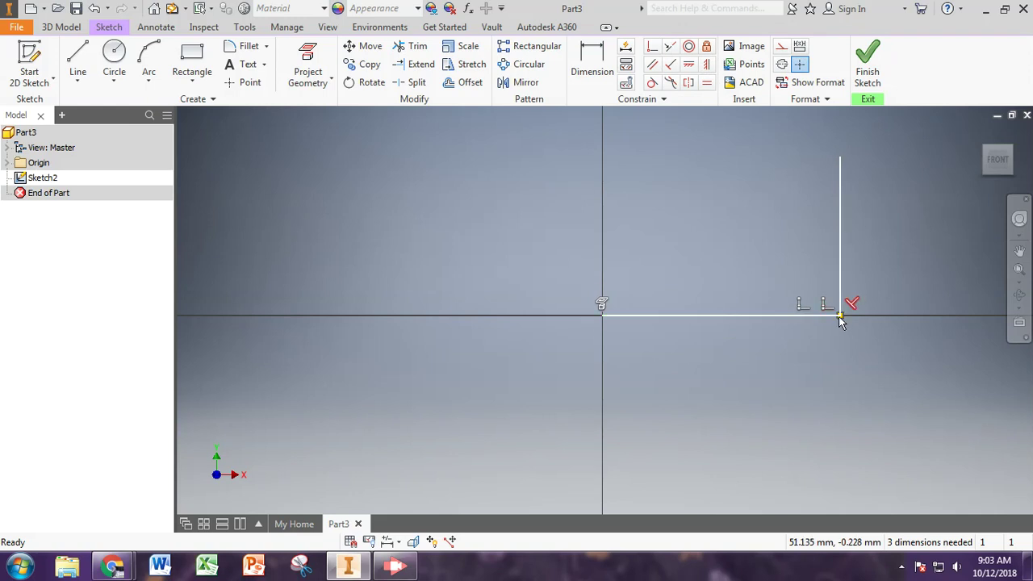
mouse_move(839, 318)
left_mouse_down()
mouse_move(848, 341)
mouse_move(851, 320)
left_mouse_up()
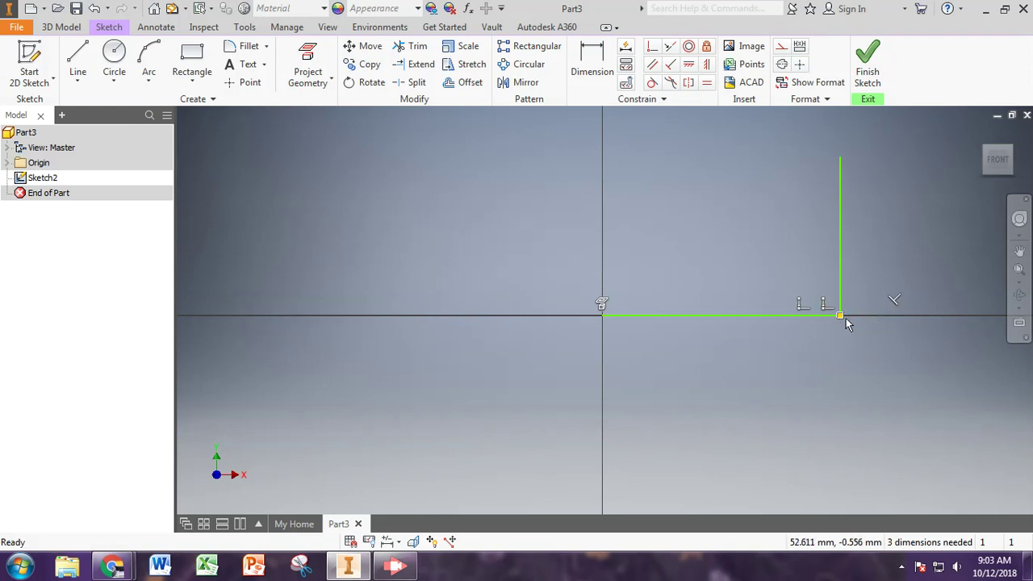
left_click(839, 315)
mouse_move(840, 315)
left_mouse_down()
mouse_move(843, 378)
mouse_move(832, 412)
mouse_move(816, 350)
mouse_move(822, 380)
mouse_move(812, 231)
mouse_move(841, 322)
mouse_move(839, 388)
mouse_move(812, 396)
mouse_move(810, 409)
mouse_move(815, 371)
mouse_move(823, 408)
mouse_move(802, 360)
mouse_move(809, 391)
mouse_move(831, 145)
mouse_move(810, 122)
mouse_move(835, 230)
mouse_move(844, 361)
left_mouse_up()
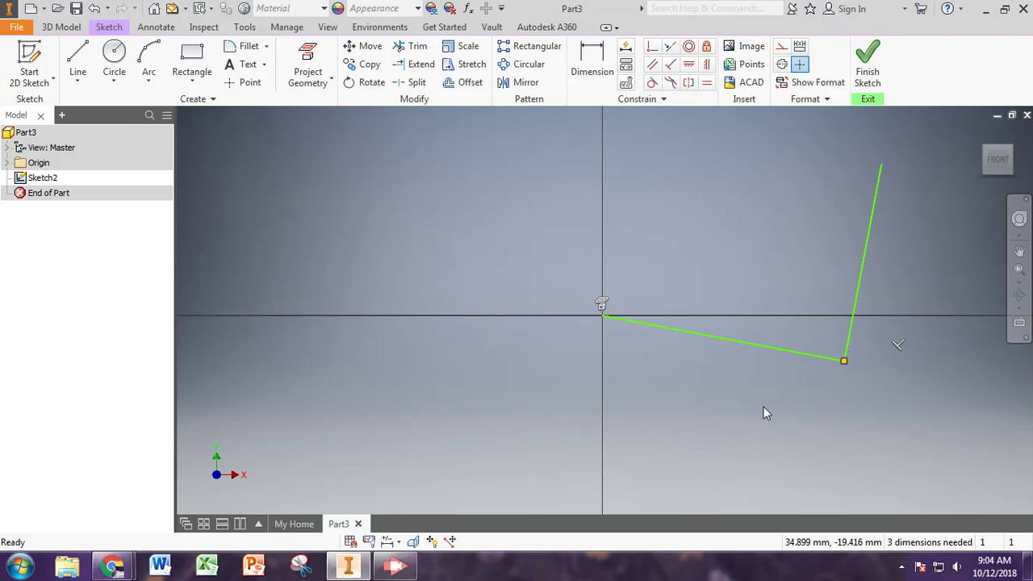
Apply a horizontal constraint to the tilted base line
left_click(744, 344)
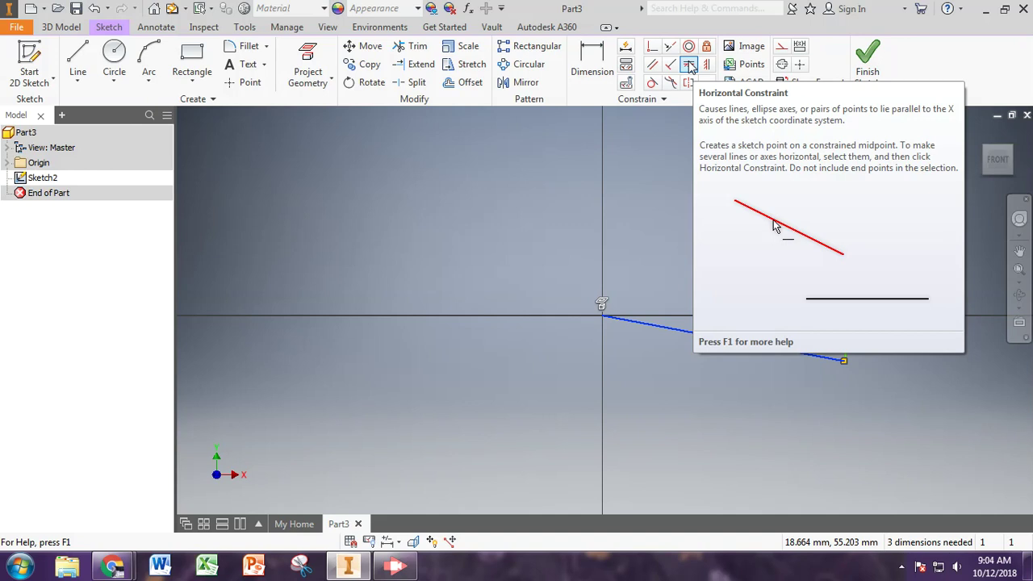
left_click(689, 64)
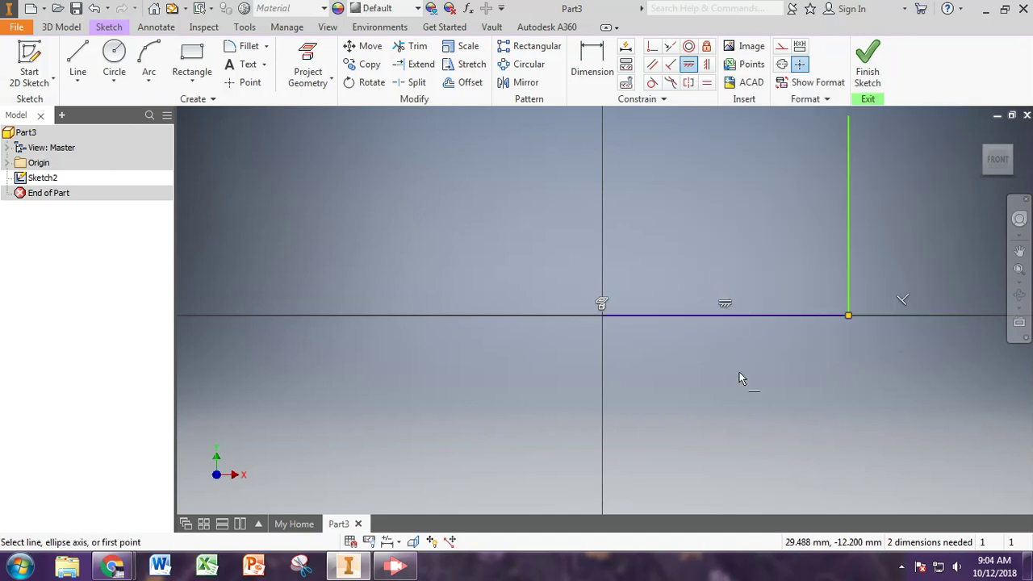
key("Escape")
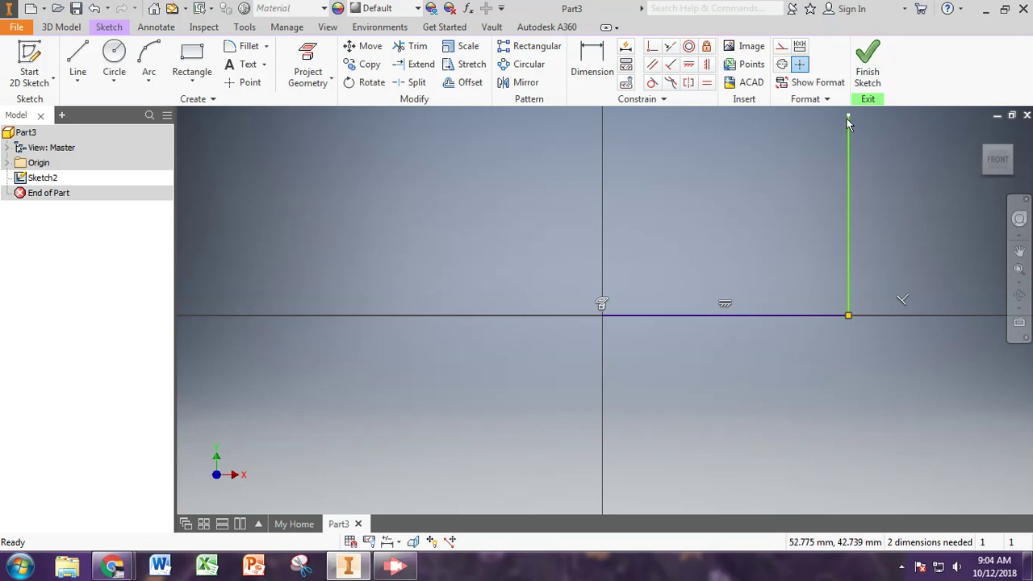
Shorten the lines to about 50 mm horizontally and 23 mm vertically by moving the vertical line's upper end, and test moving the corner
left_click_drag(848, 125, 835, 209)
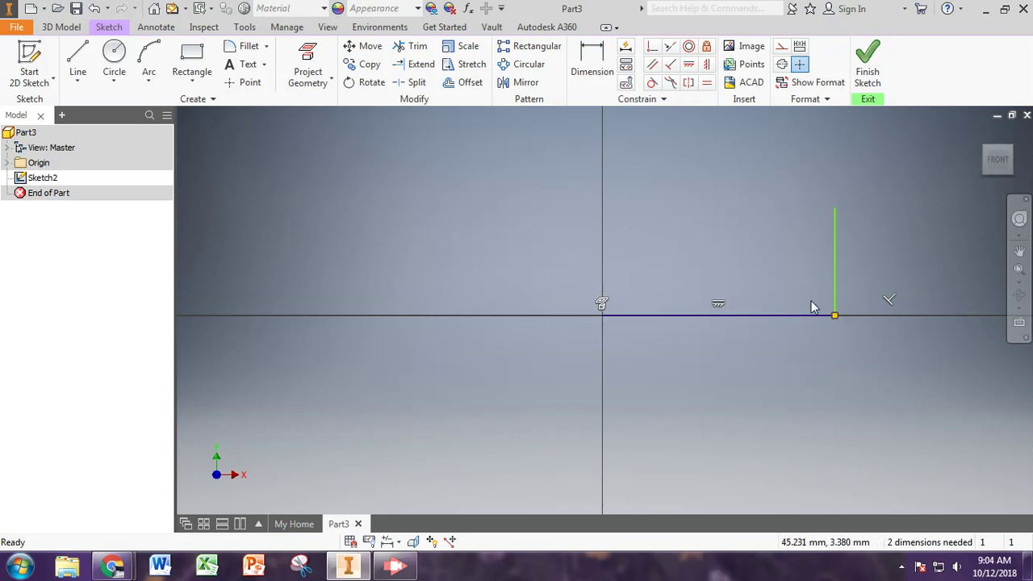
mouse_move(836, 317)
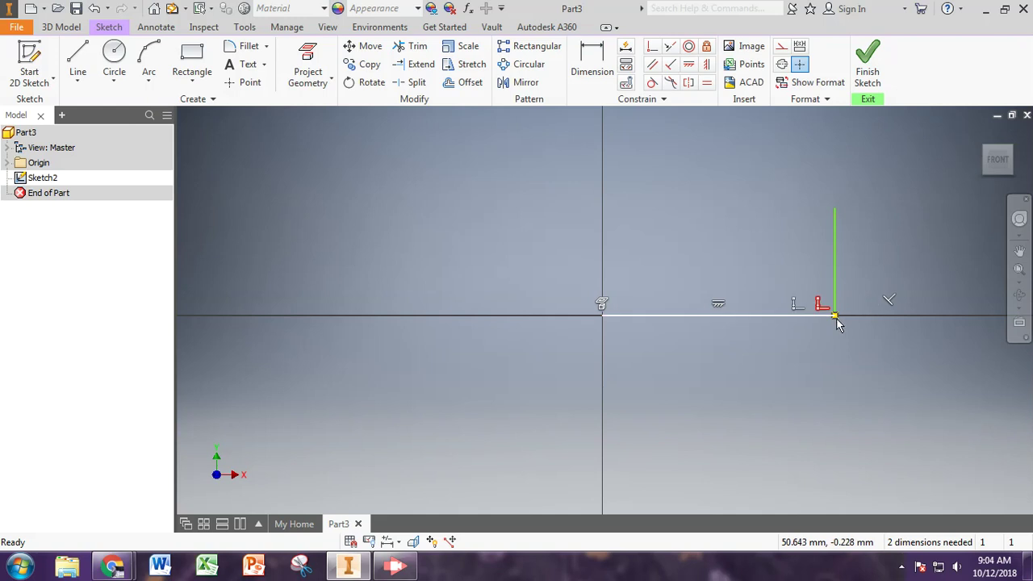
mouse_move(837, 317)
left_mouse_down()
mouse_move(841, 358)
mouse_move(818, 352)
left_mouse_up()
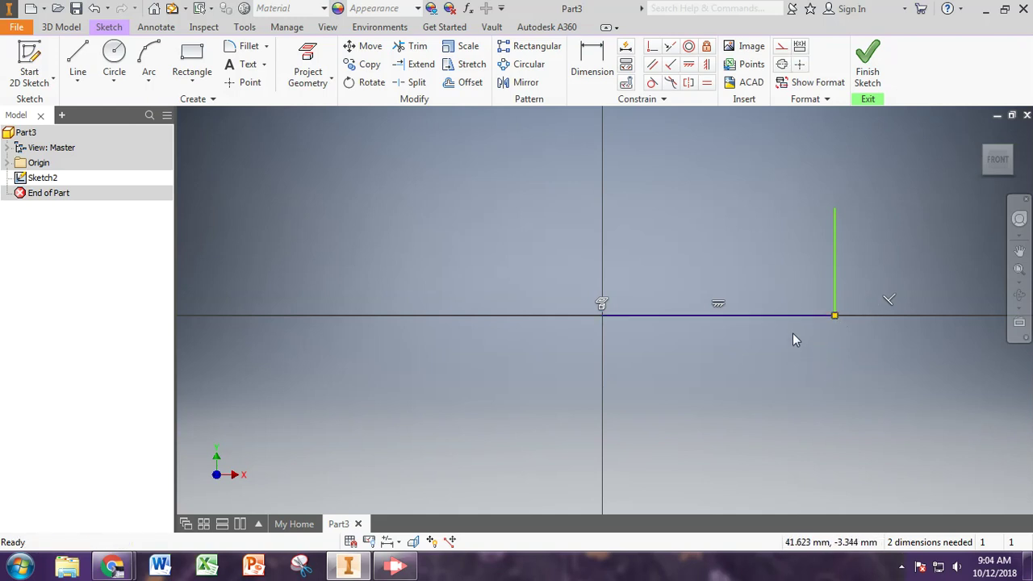
Hide all constraint symbols in the sketch
right_click(747, 292)
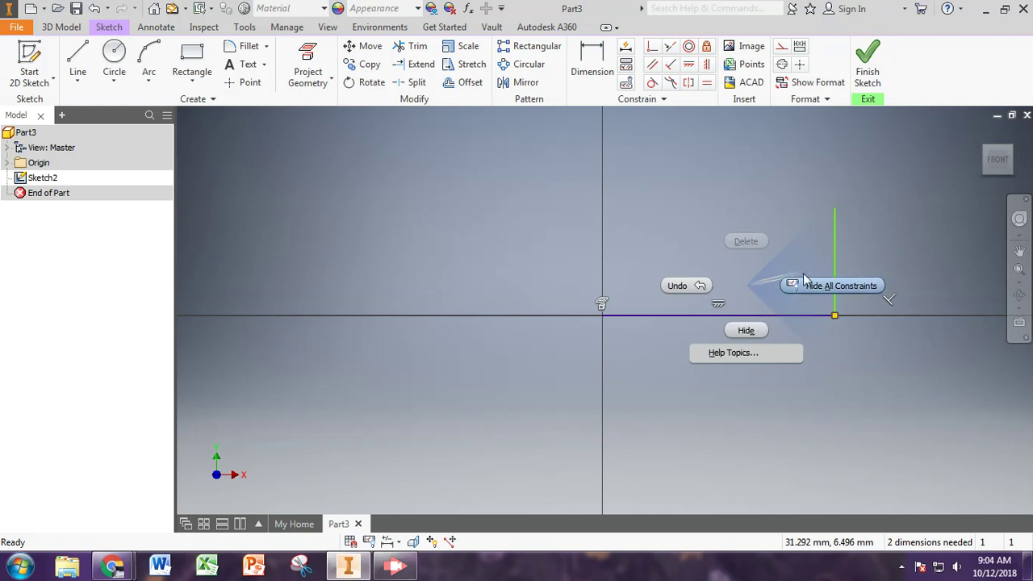
left_click(796, 211)
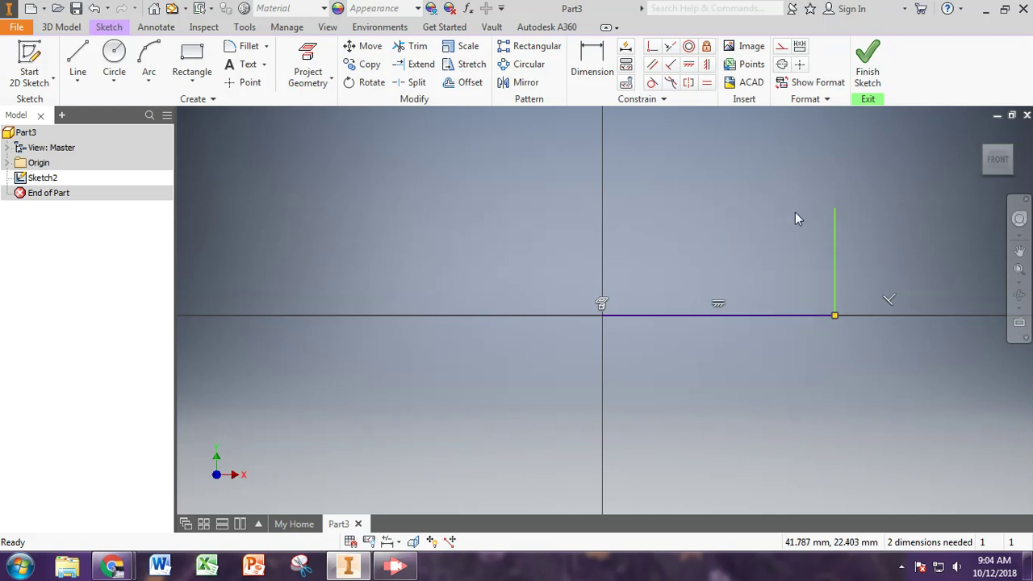
key("F9")
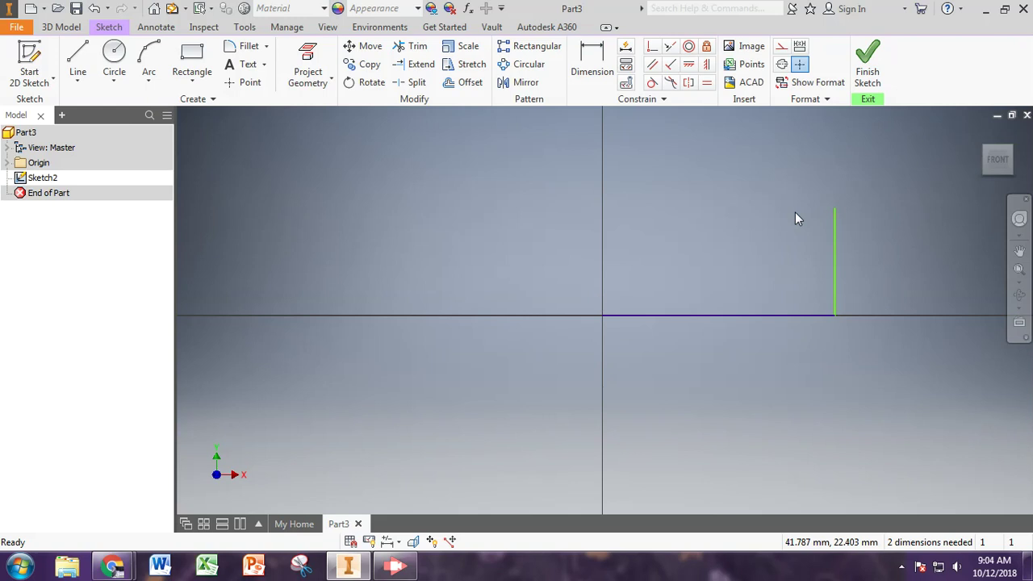
Close the profile with a sloped line up to about 33 mm height, a horizontal line to the vertical axis, and a vertical line to the origin
left_click(89, 58)
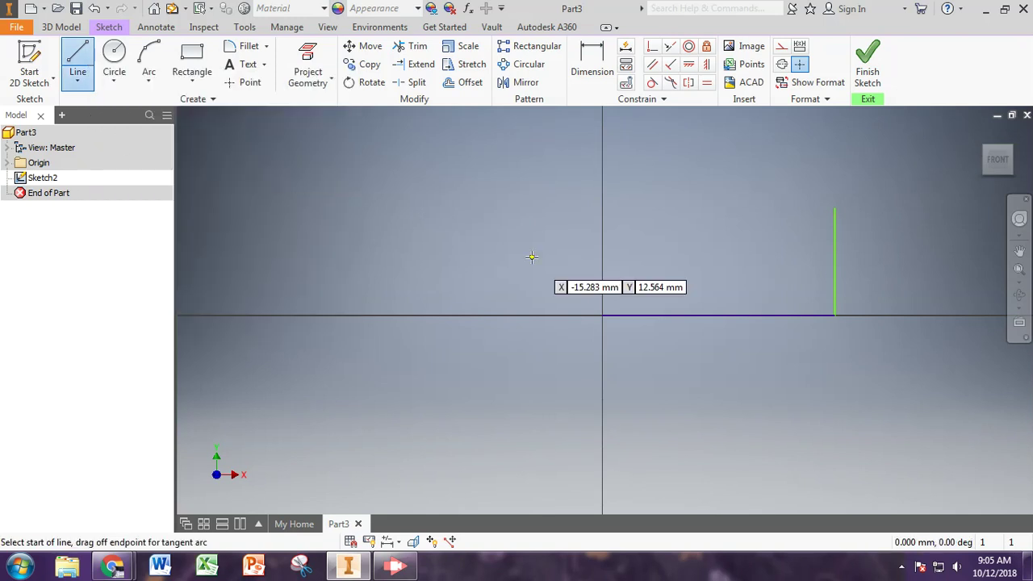
left_click(834, 208)
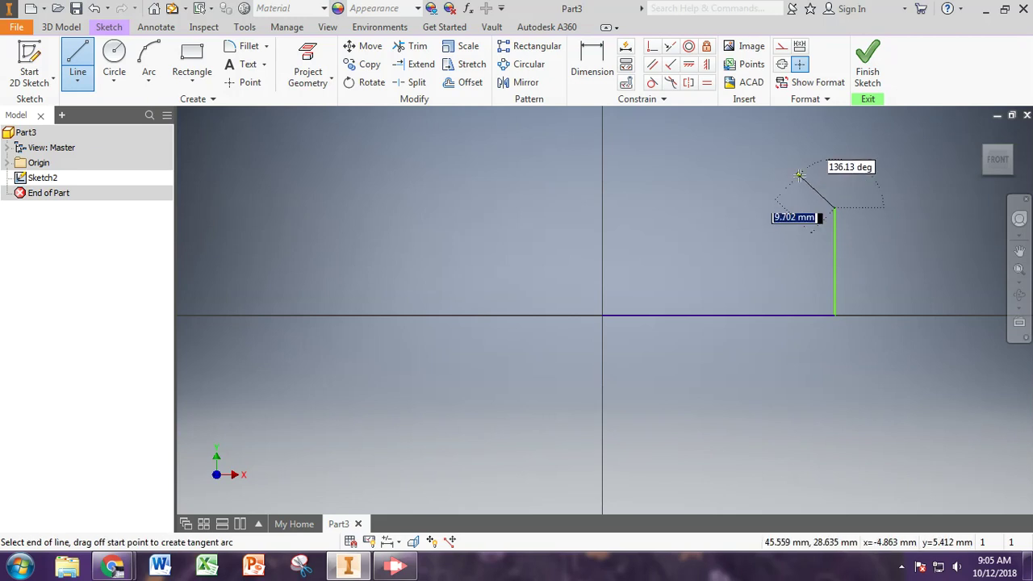
left_click(771, 164)
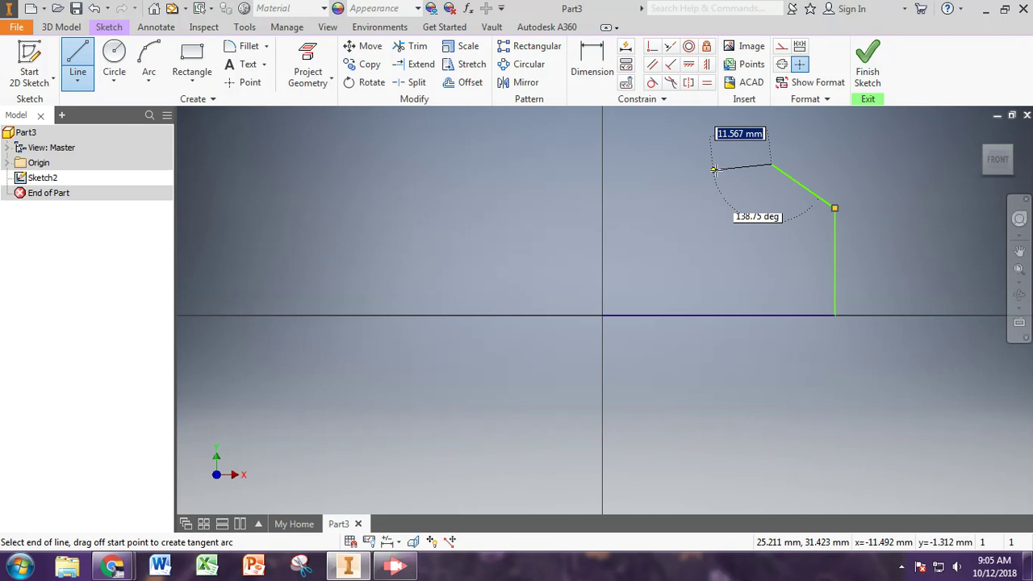
left_click(602, 163)
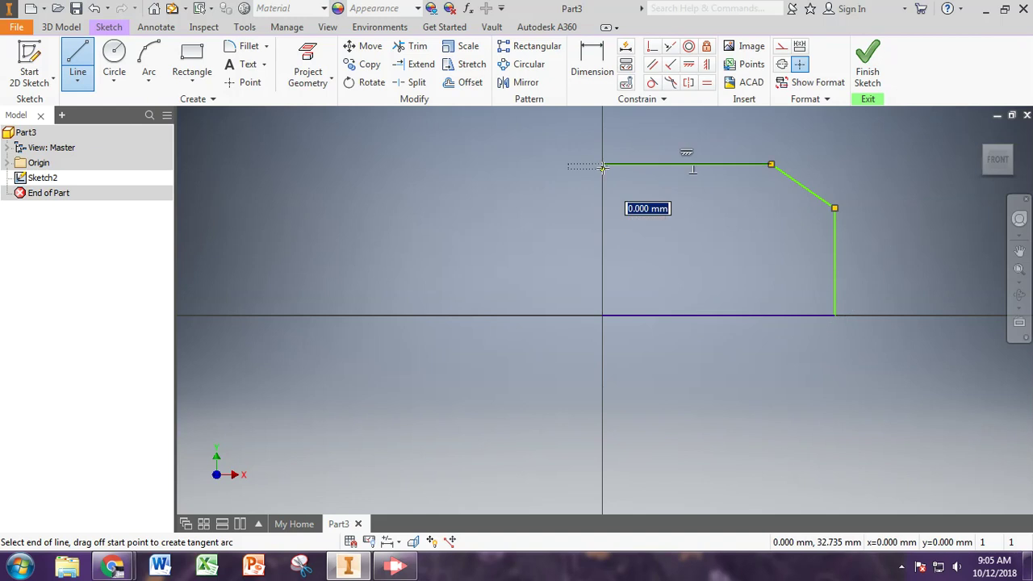
left_click(602, 314)
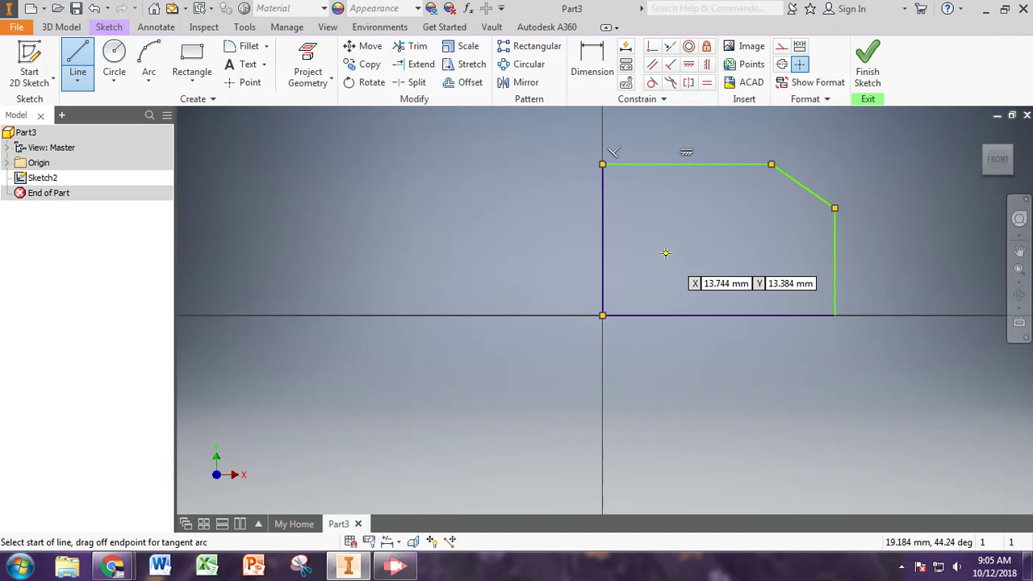
key("Escape")
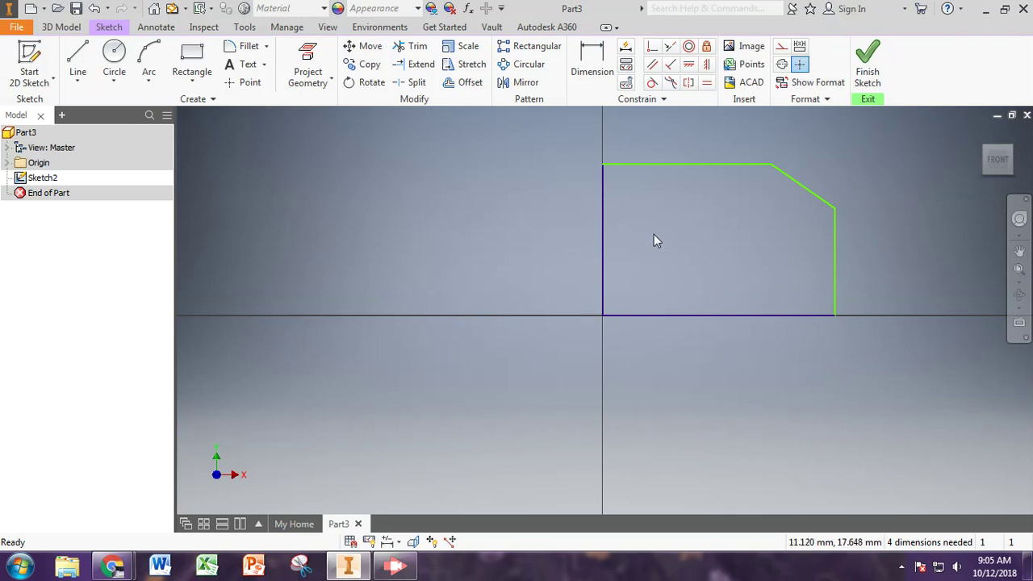
Show all constraint symbols on the closed profile sketch
right_click(655, 241)
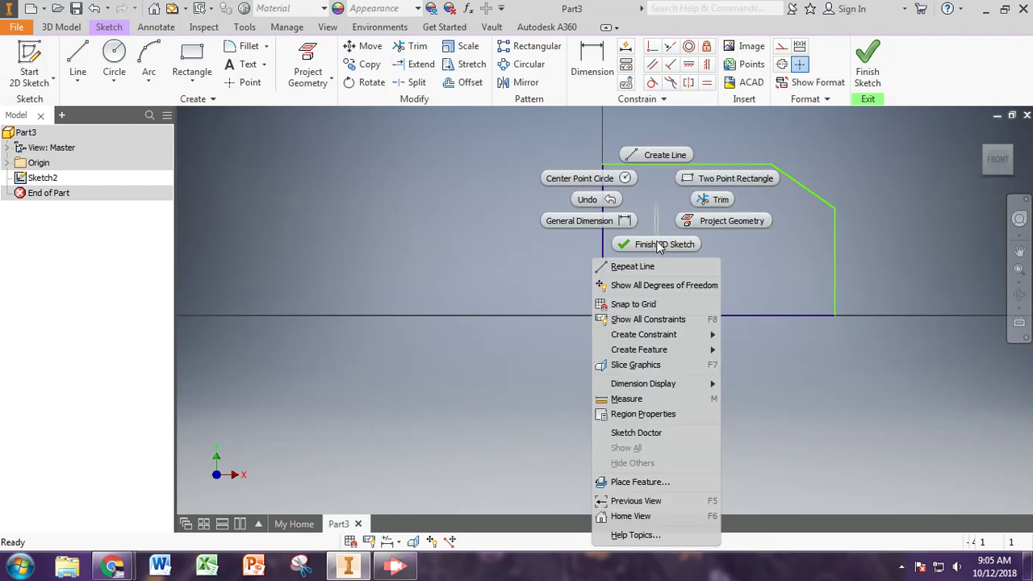
left_click(657, 319)
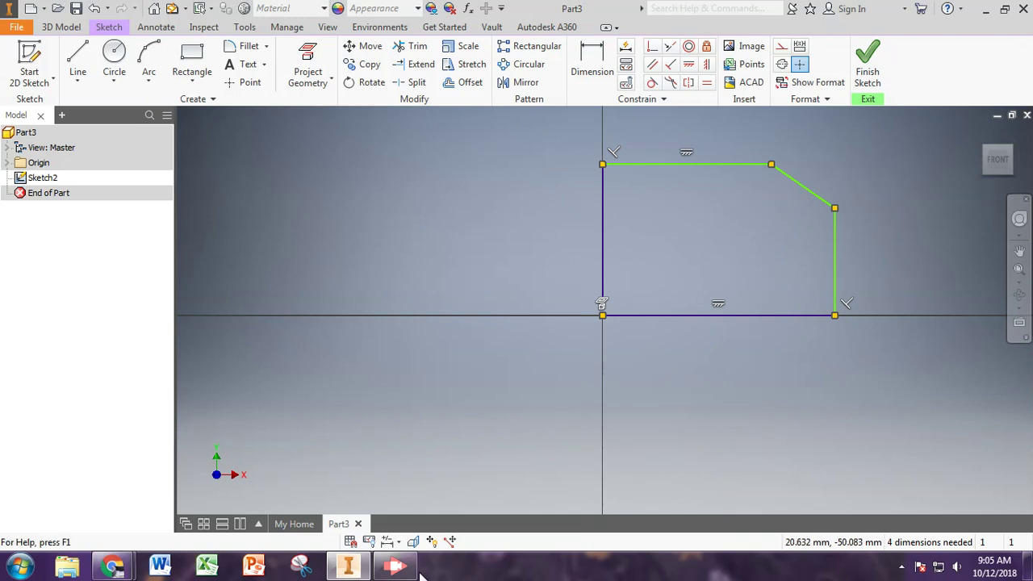
mouse_move(414, 571)
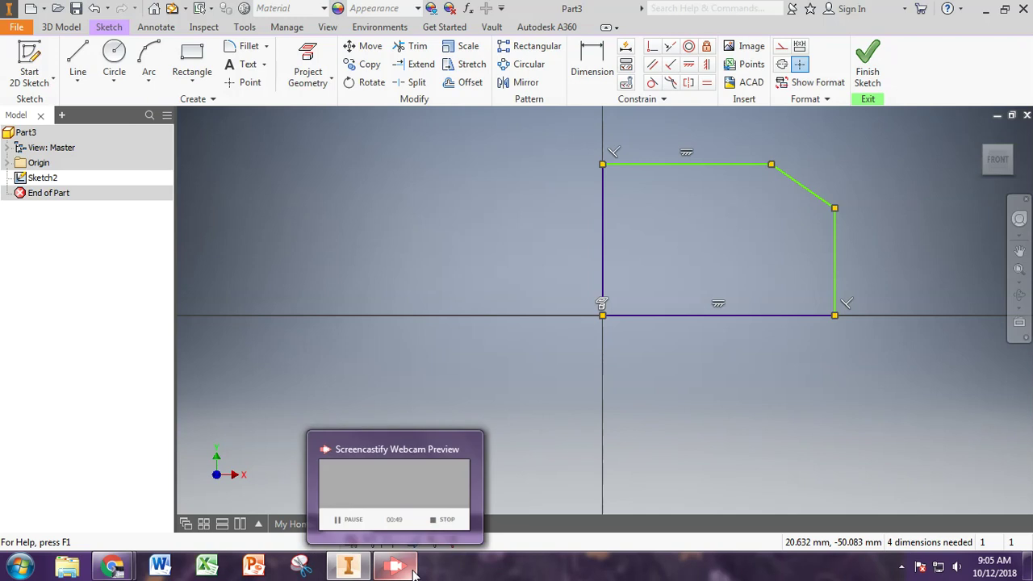